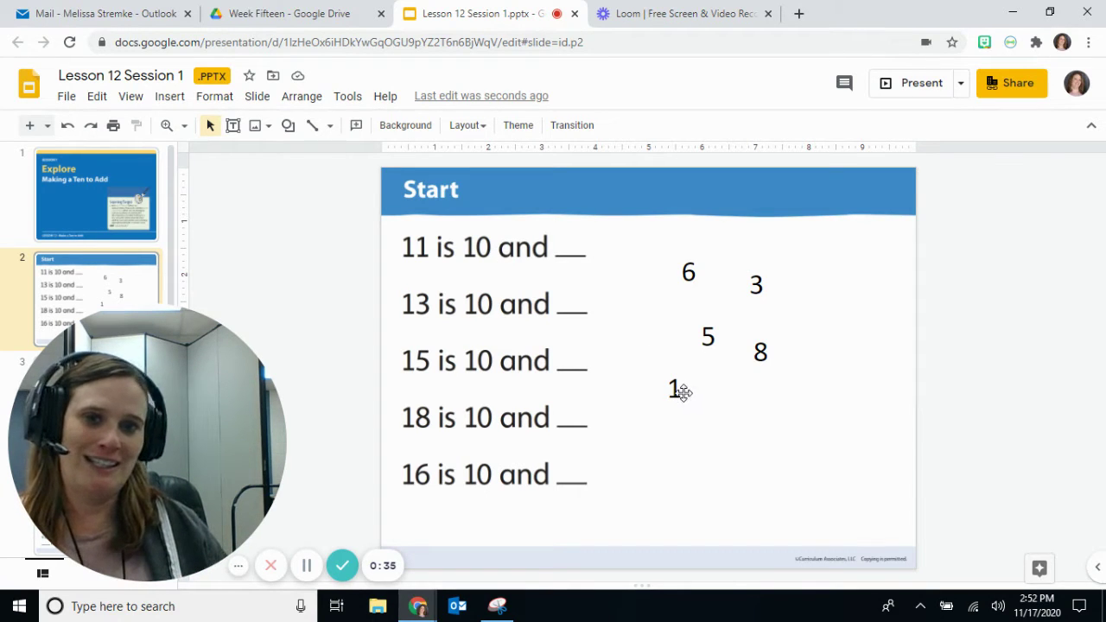
Place the 1 on the blank of "11 is 10 and" and the 3 on the blank of "13 is 10 and".
{"action": "left_click_drag", "start_coordinate": [680, 391], "coordinate": [593, 254]}
{"action": "left_click", "coordinate": [625, 366]}
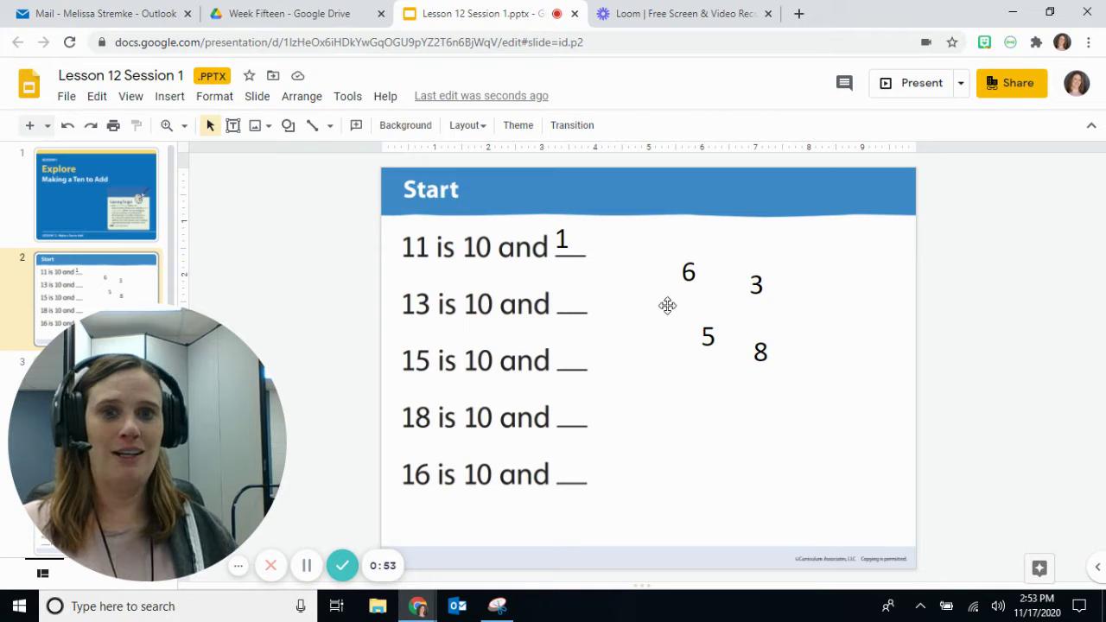
{"action": "double_click", "coordinate": [754, 285]}
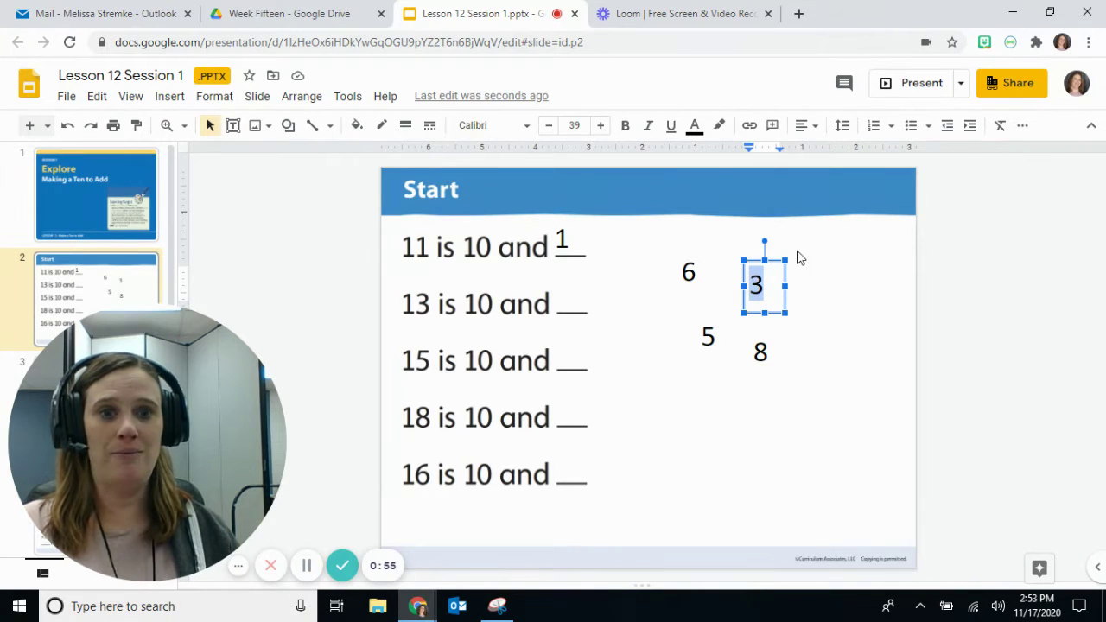
{"action": "left_click", "coordinate": [798, 257]}
{"action": "left_click", "coordinate": [751, 290]}
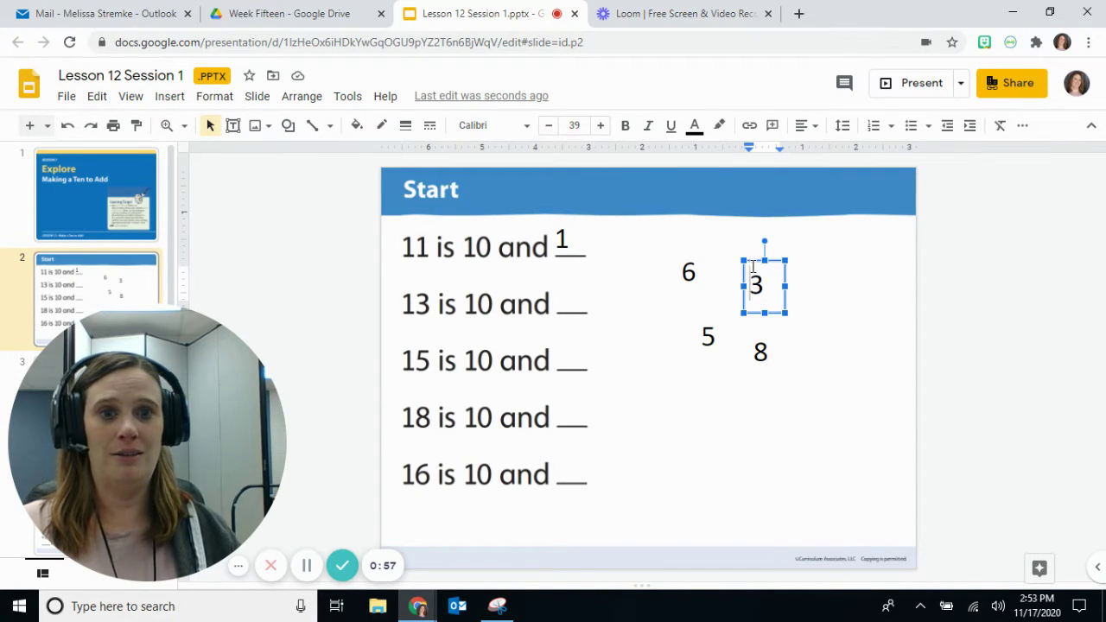
{"action": "left_click_drag", "start_coordinate": [751, 260], "coordinate": [563, 278]}
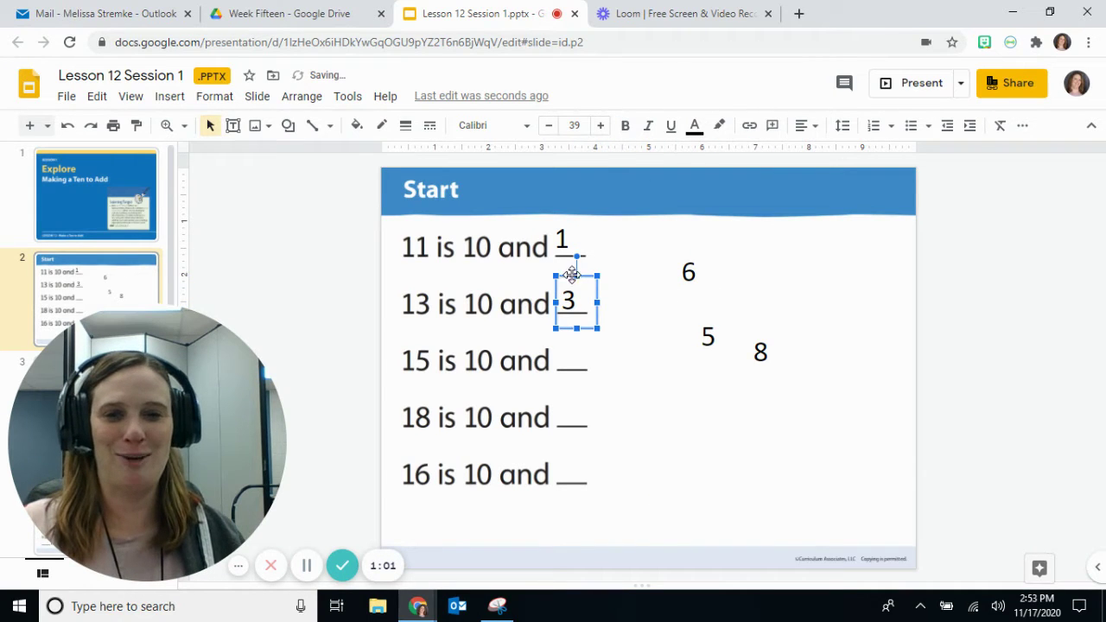
{"action": "left_click", "coordinate": [617, 277]}
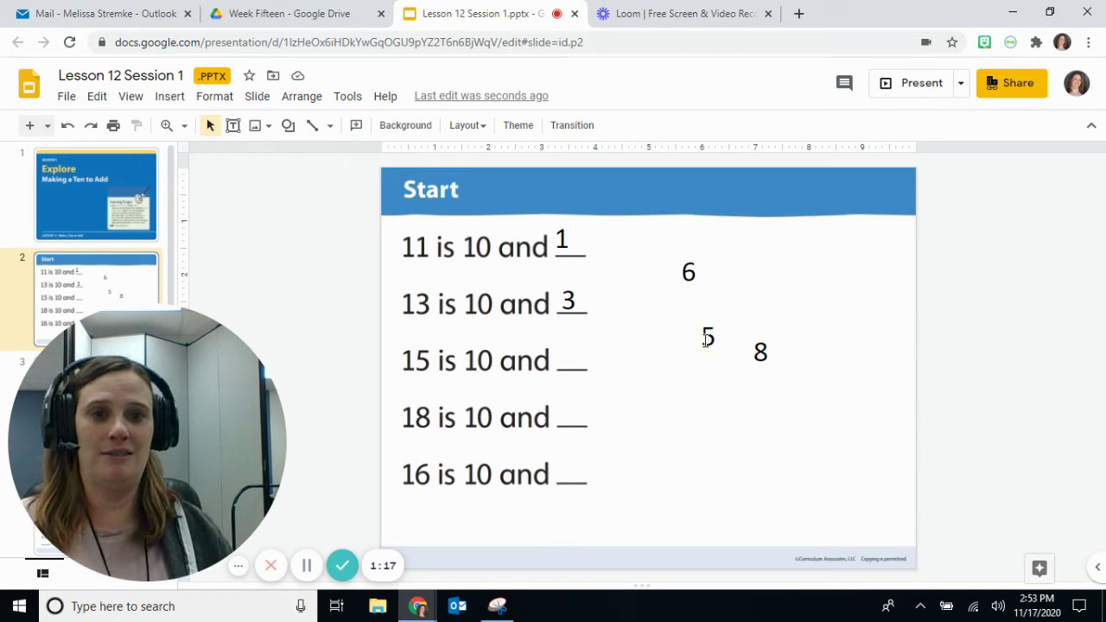
Place the 5 on the blank of "15 is 10 and" and the 8 on the blank of "18 is 10 and".
{"action": "left_click", "coordinate": [707, 339]}
{"action": "left_click_drag", "start_coordinate": [707, 318], "coordinate": [563, 332]}
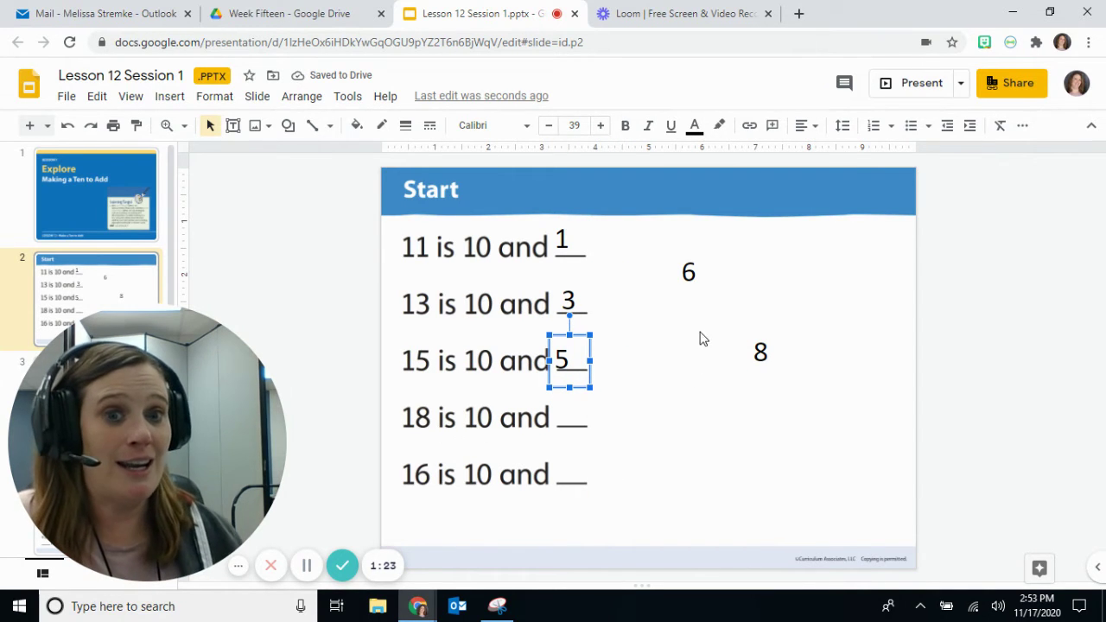
{"action": "left_click", "coordinate": [765, 356]}
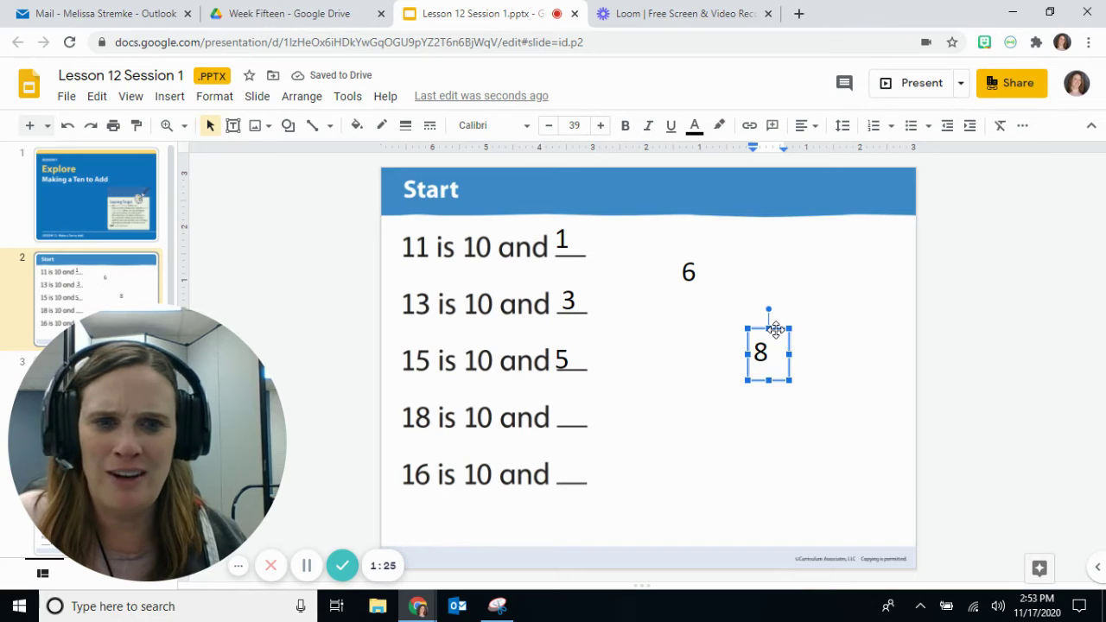
{"action": "left_click_drag", "start_coordinate": [773, 321], "coordinate": [575, 400]}
Place the 6 on the blank of "16 is 10 and" and adjust its position to sit on the line.
{"action": "left_click", "coordinate": [691, 272]}
{"action": "left_click_drag", "start_coordinate": [709, 244], "coordinate": [577, 454]}
{"action": "left_click", "coordinate": [568, 436]}
{"action": "left_click", "coordinate": [565, 461]}
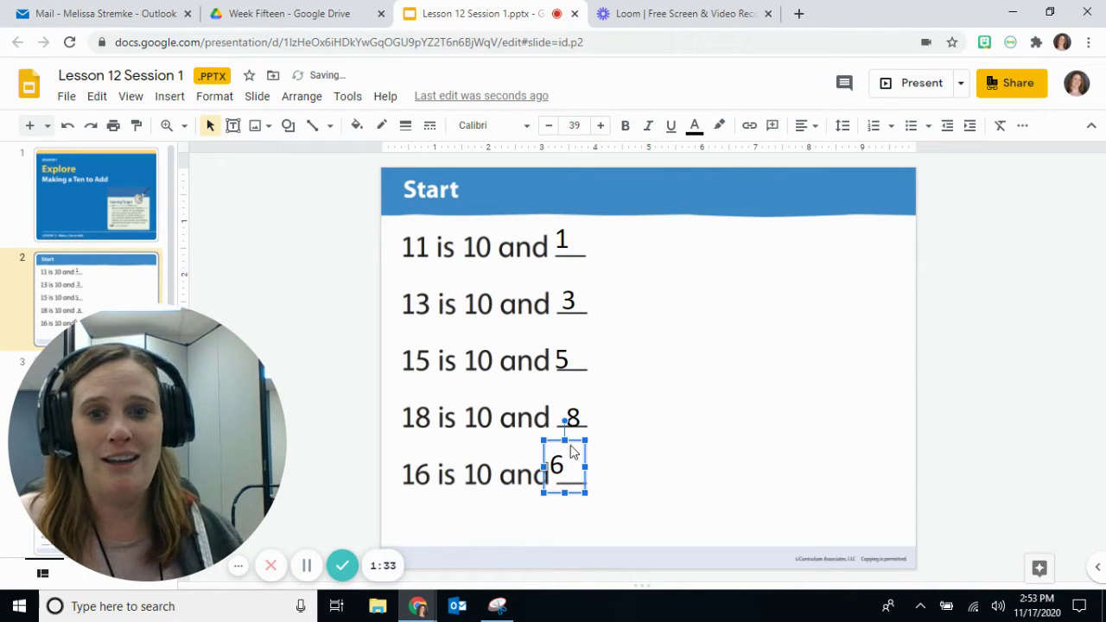
{"action": "left_click", "coordinate": [573, 449]}
{"action": "left_click", "coordinate": [568, 467]}
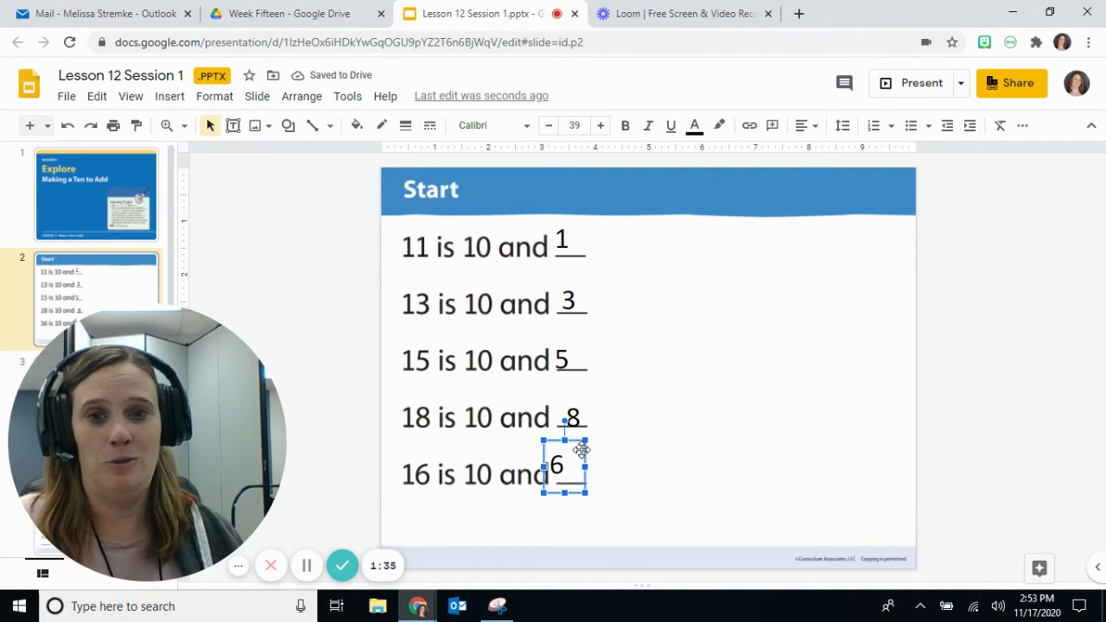
{"action": "left_click_drag", "start_coordinate": [582, 449], "coordinate": [595, 451]}
{"action": "left_click", "coordinate": [620, 406]}
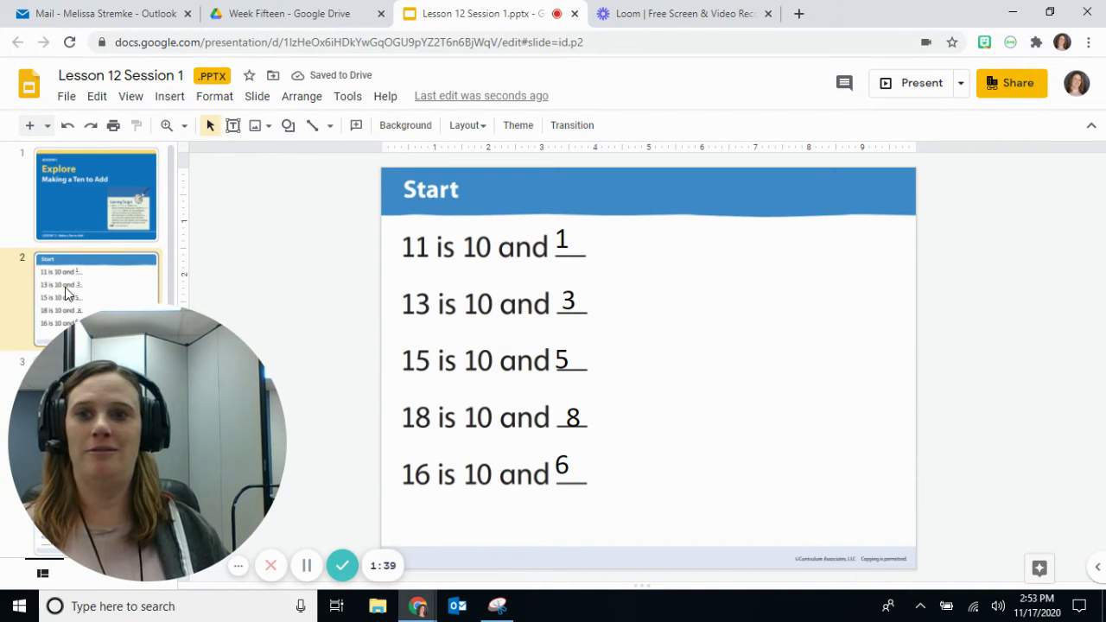
Open slide 3, the Try It problem with the empty bus.
{"action": "scroll", "coordinate": [69, 286], "scroll_direction": "down", "scroll_amount": 2}
{"action": "left_click", "coordinate": [87, 264]}
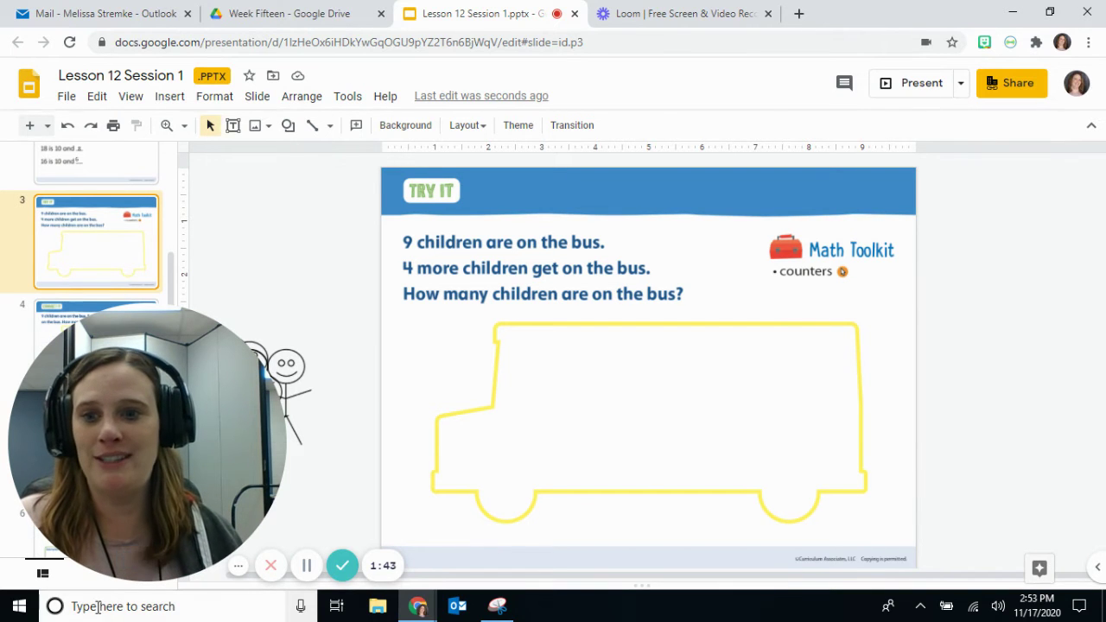
{"action": "mouse_move", "coordinate": [126, 563]}
{"action": "left_click_drag", "start_coordinate": [203, 392], "coordinate": [1014, 373]}
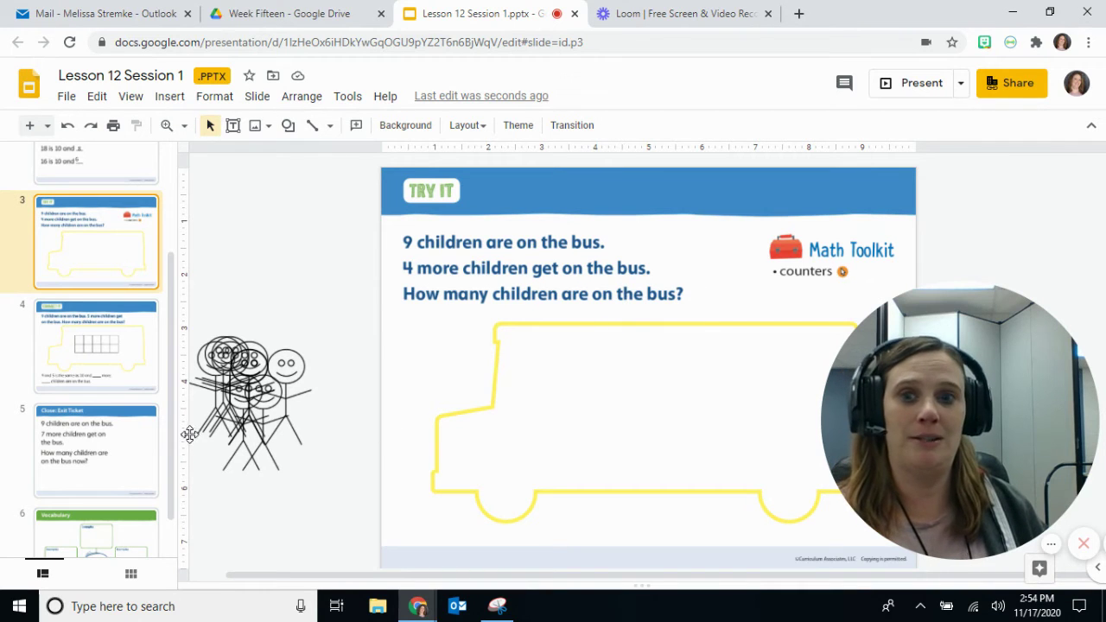
Move nine stick figures one at a time from the pile beside the slide into the bus outline.
{"action": "left_click_drag", "start_coordinate": [283, 390], "coordinate": [536, 380]}
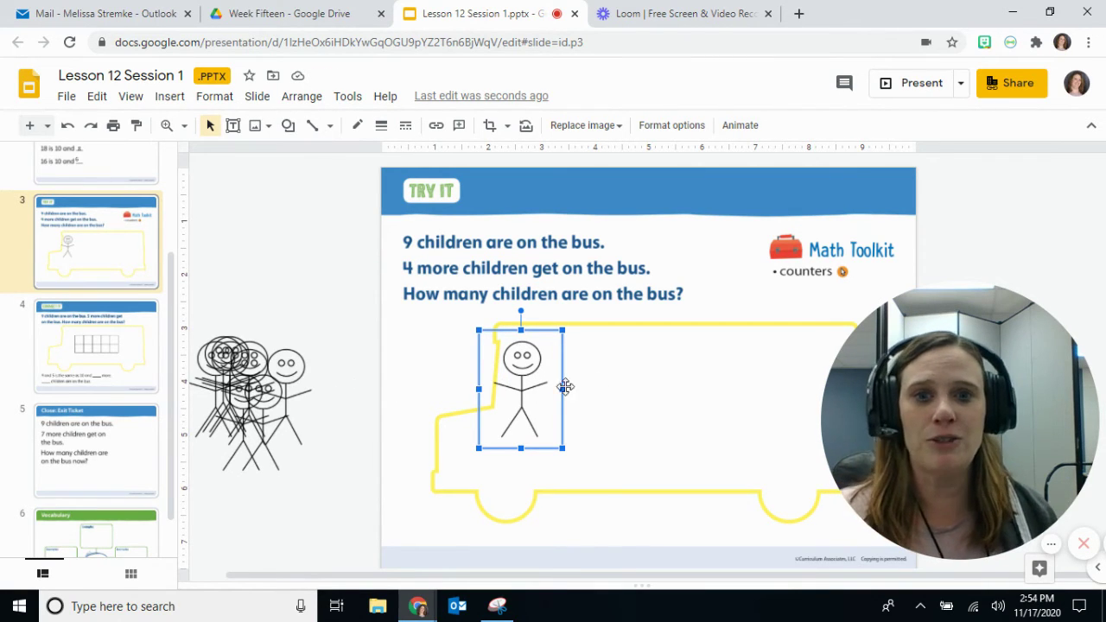
{"action": "left_click_drag", "start_coordinate": [278, 365], "coordinate": [648, 372]}
{"action": "left_click_drag", "start_coordinate": [239, 366], "coordinate": [687, 355]}
{"action": "left_click_drag", "start_coordinate": [253, 362], "coordinate": [614, 389]}
{"action": "left_click_drag", "start_coordinate": [248, 367], "coordinate": [739, 342]}
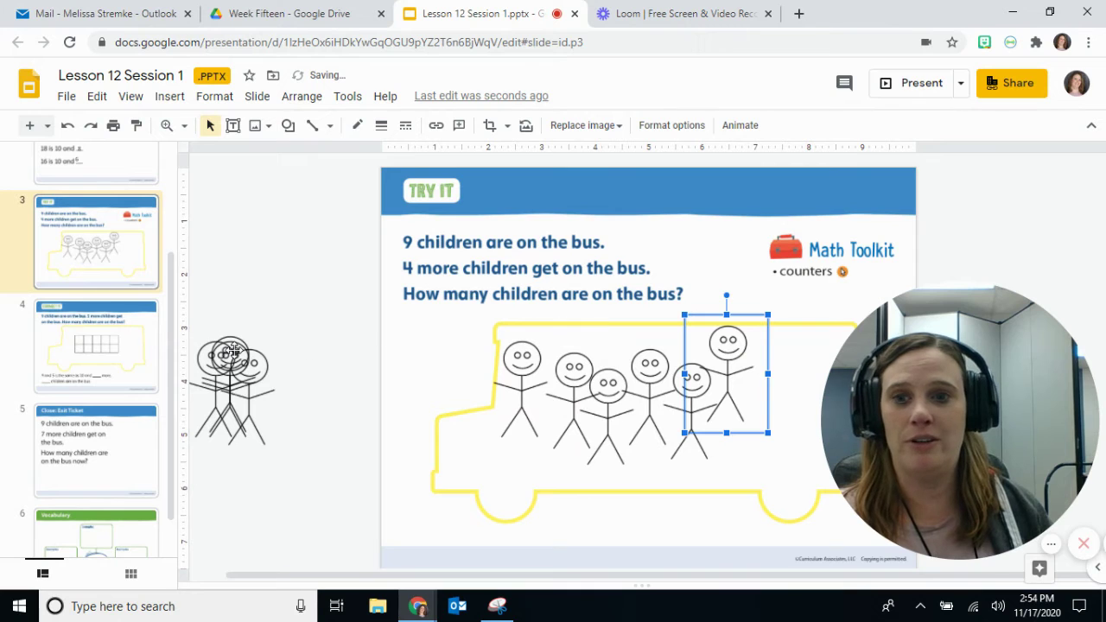
{"action": "left_click_drag", "start_coordinate": [226, 349], "coordinate": [760, 354]}
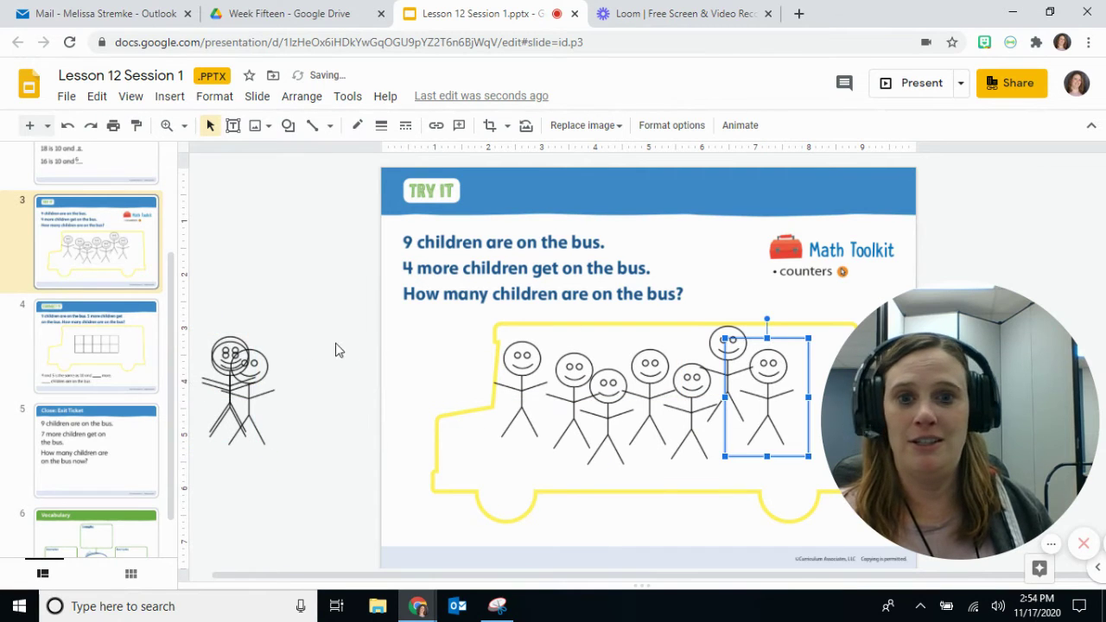
{"action": "left_click_drag", "start_coordinate": [247, 351], "coordinate": [496, 406]}
{"action": "left_click_drag", "start_coordinate": [239, 354], "coordinate": [809, 331]}
Copy the remaining stick figure beside the slide and paste three duplicates of it.
{"action": "right_click", "coordinate": [223, 377]}
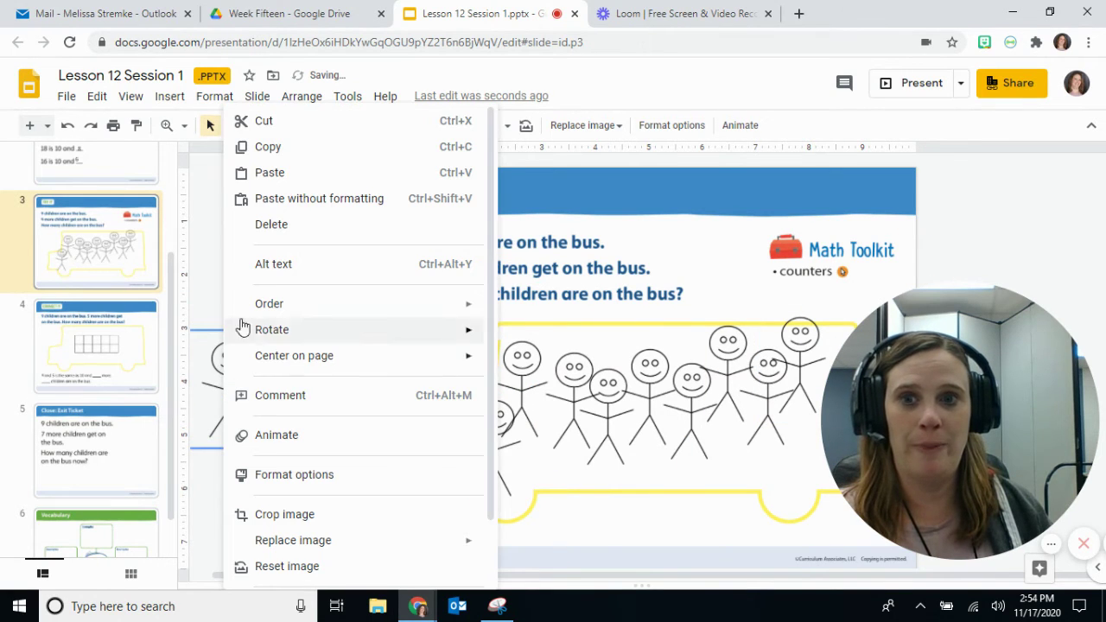
{"action": "left_click", "coordinate": [268, 148]}
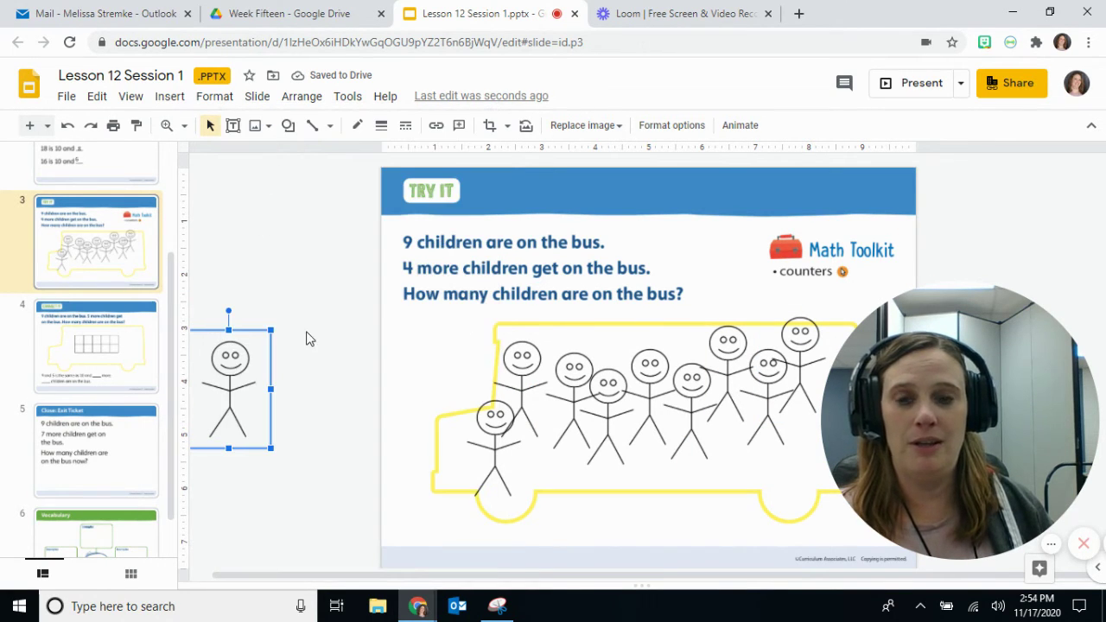
{"action": "right_click", "coordinate": [309, 337]}
{"action": "left_click", "coordinate": [284, 363]}
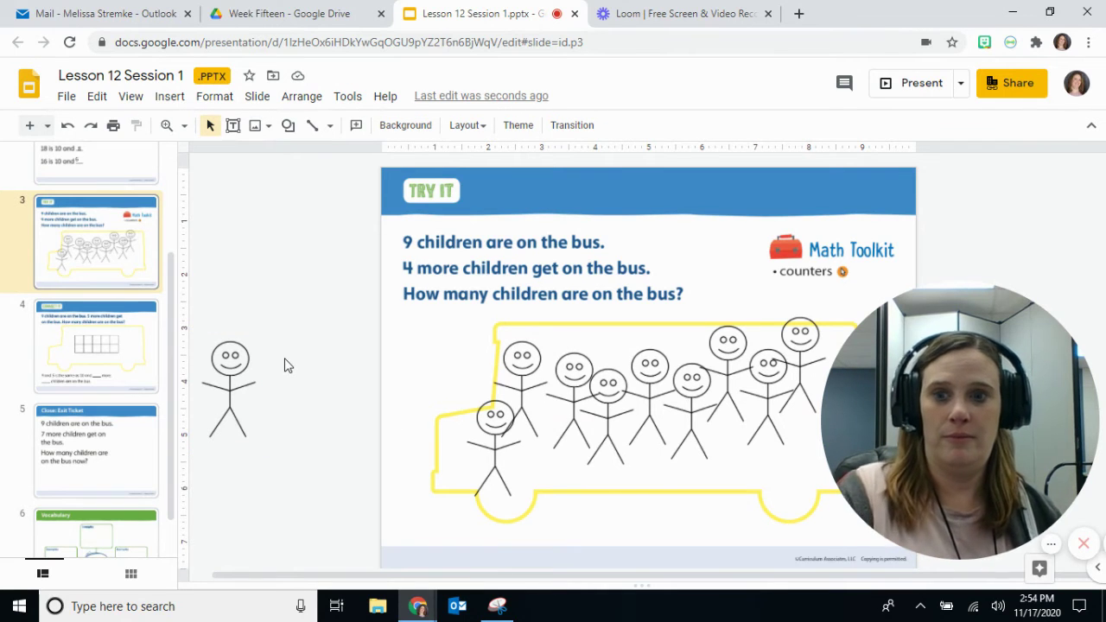
{"action": "key", "text": "ctrl+v"}
{"action": "key", "text": "ctrl+v"}
{"action": "key", "text": "ctrl+v"}
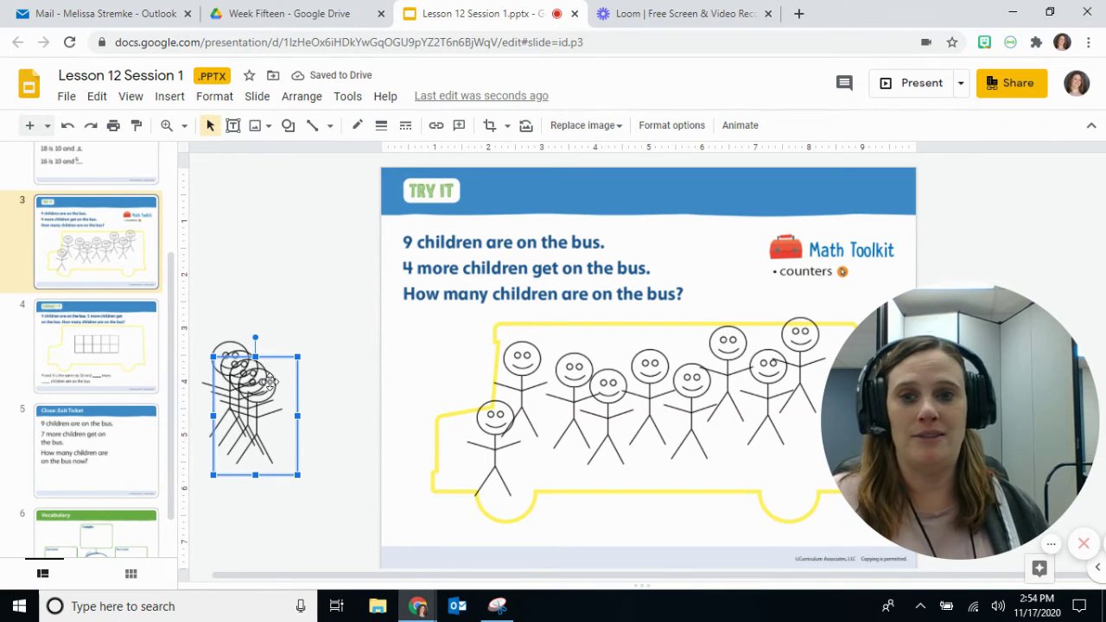
Move the four stick figures beside the slide into the bus, spreading them along its lower row.
{"action": "left_click_drag", "start_coordinate": [265, 385], "coordinate": [544, 423]}
{"action": "left_click_drag", "start_coordinate": [236, 374], "coordinate": [596, 425]}
{"action": "left_click_drag", "start_coordinate": [236, 367], "coordinate": [675, 421]}
{"action": "left_click_drag", "start_coordinate": [594, 458], "coordinate": [590, 460]}
{"action": "left_click_drag", "start_coordinate": [227, 372], "coordinate": [740, 442]}
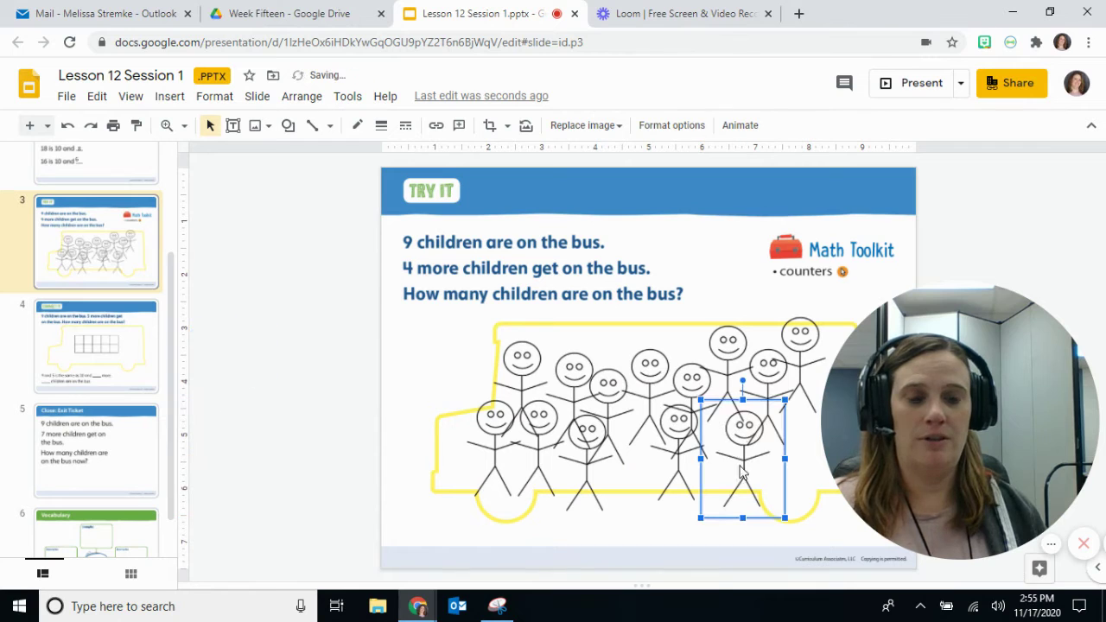
{"action": "left_click", "coordinate": [337, 373]}
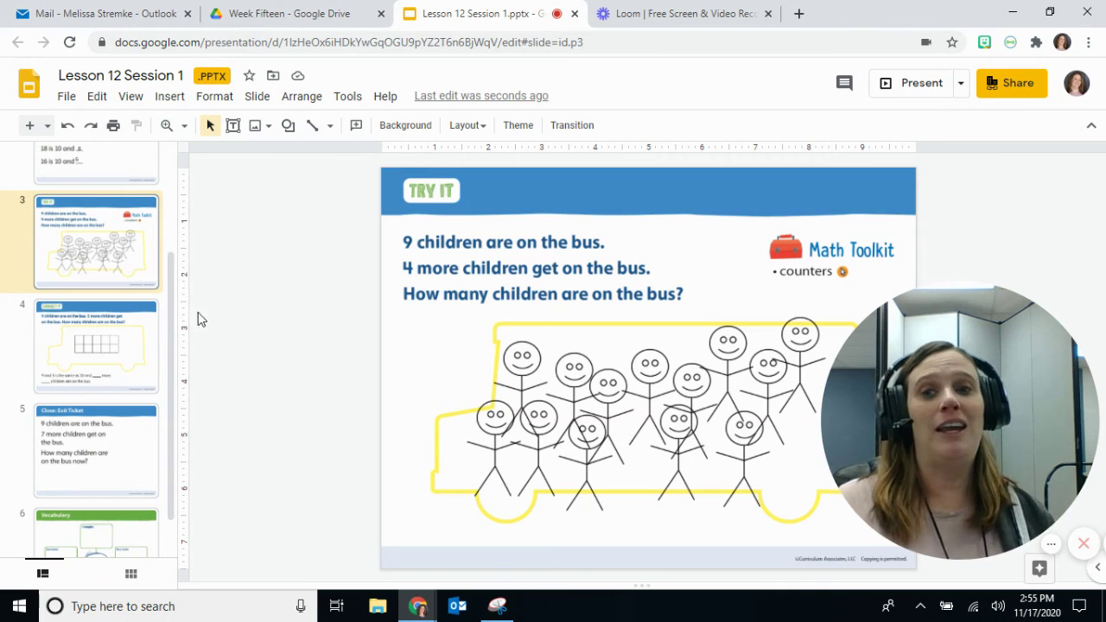
View the Connect It slide with the ten-frame, followed by the Close: Exit Ticket slide.
{"action": "left_click", "coordinate": [141, 326]}
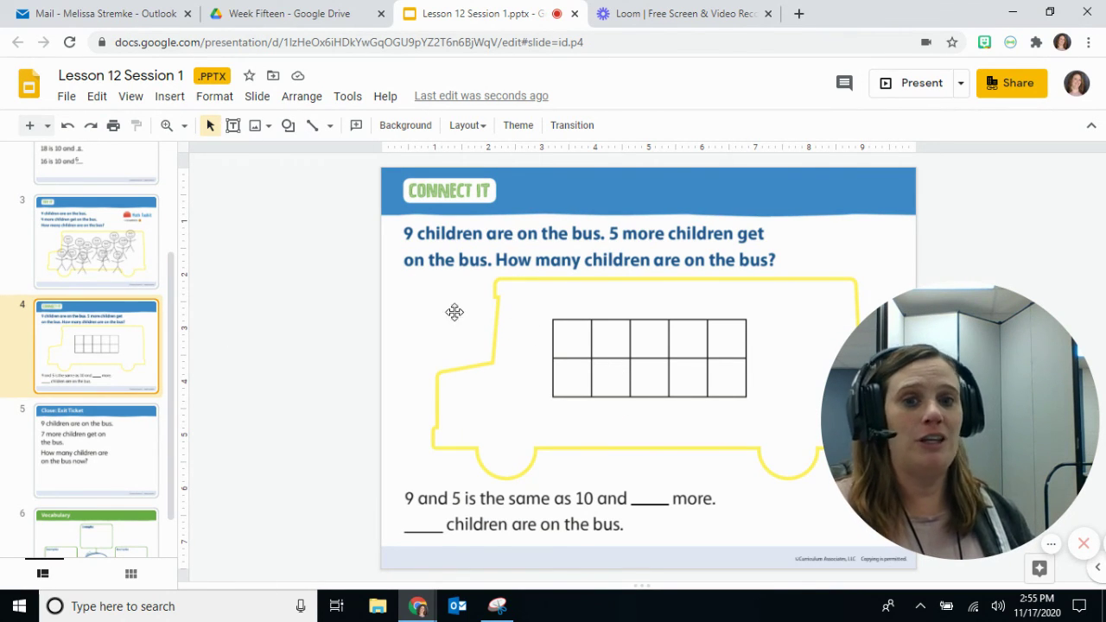
{"action": "scroll", "coordinate": [167, 376], "scroll_direction": "down", "scroll_amount": 1}
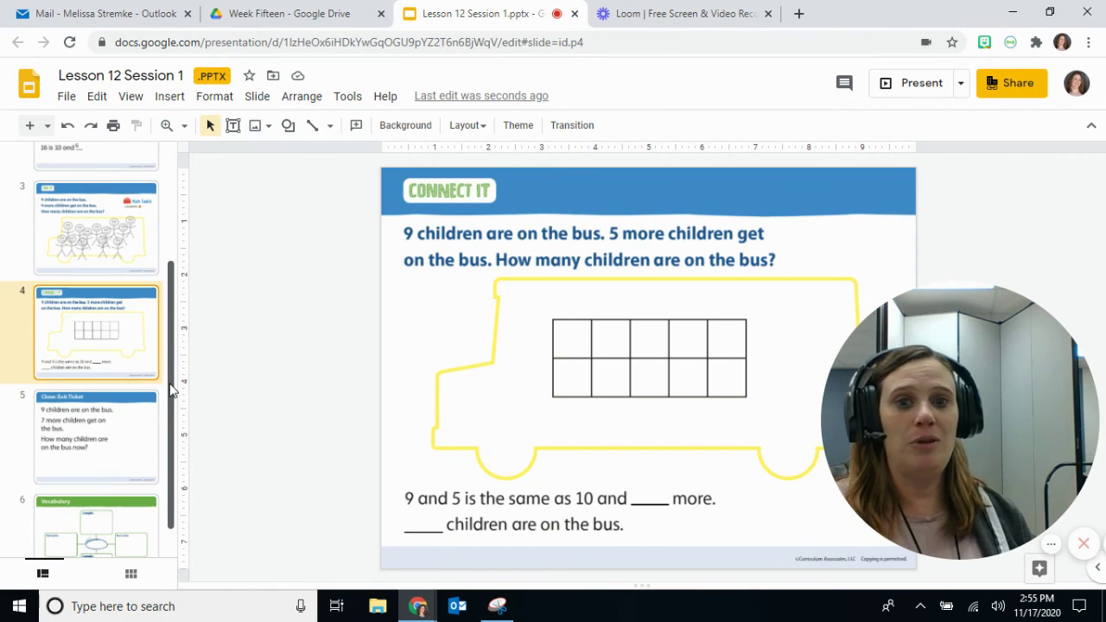
{"action": "left_click", "coordinate": [67, 429]}
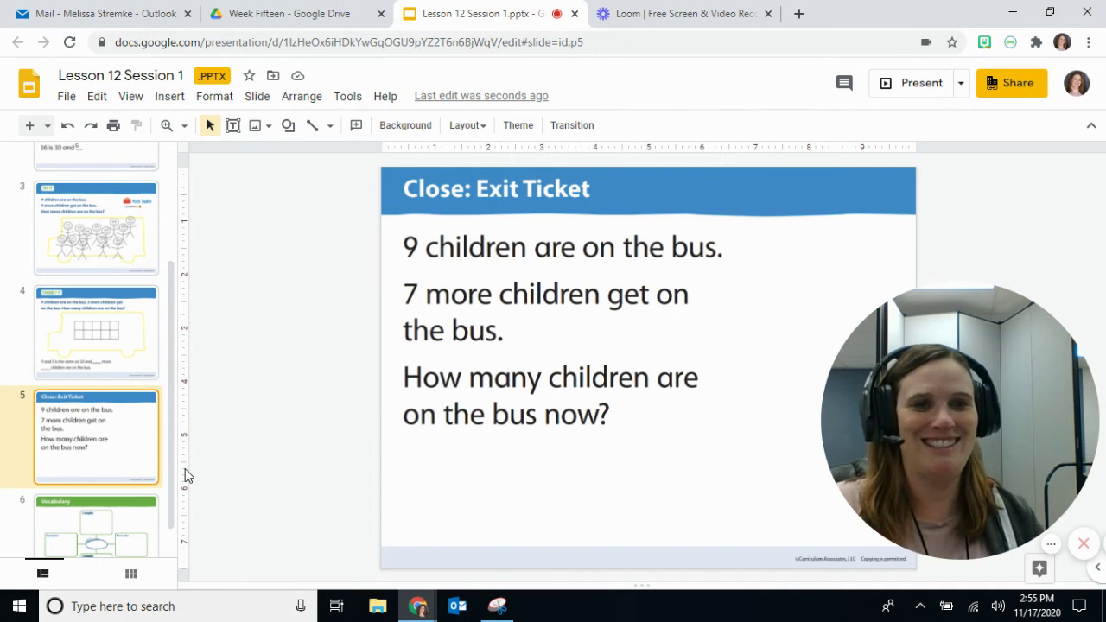
{"action": "left_click_drag", "start_coordinate": [992, 470], "coordinate": [915, 464]}
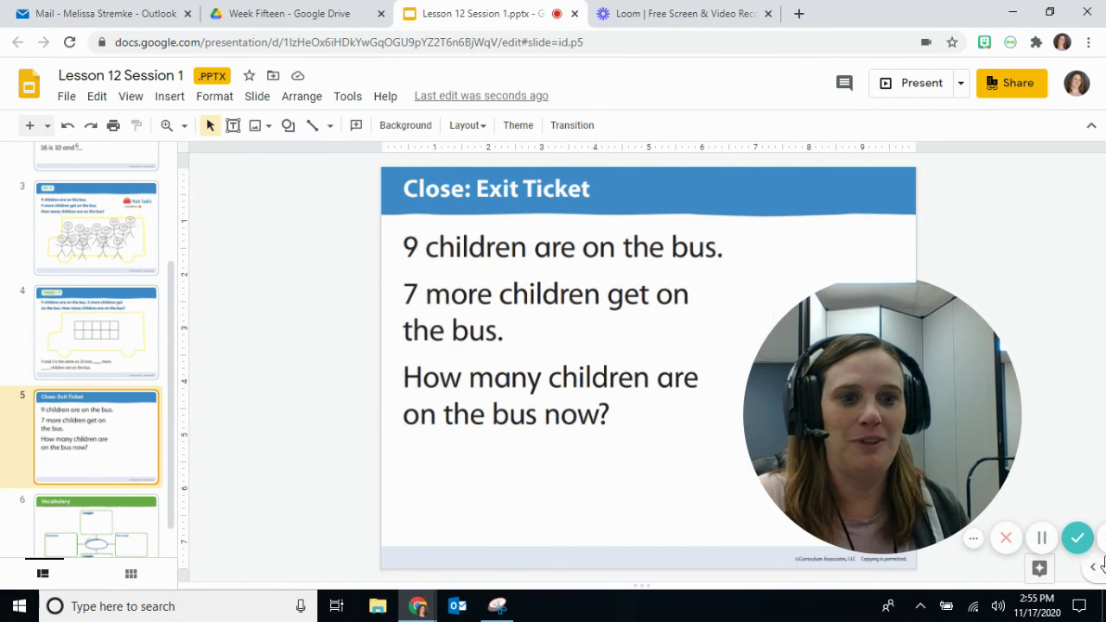